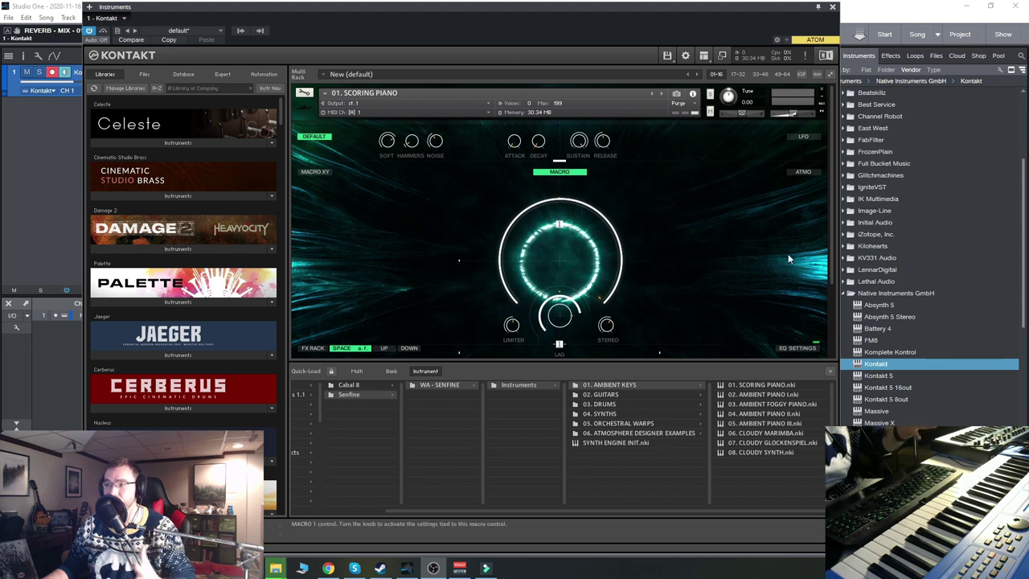
Remove the Scoring Piano from the rack without saving its changes and load 06. CLOUDY MARIMBA from the ambient keys.
click(822, 93)
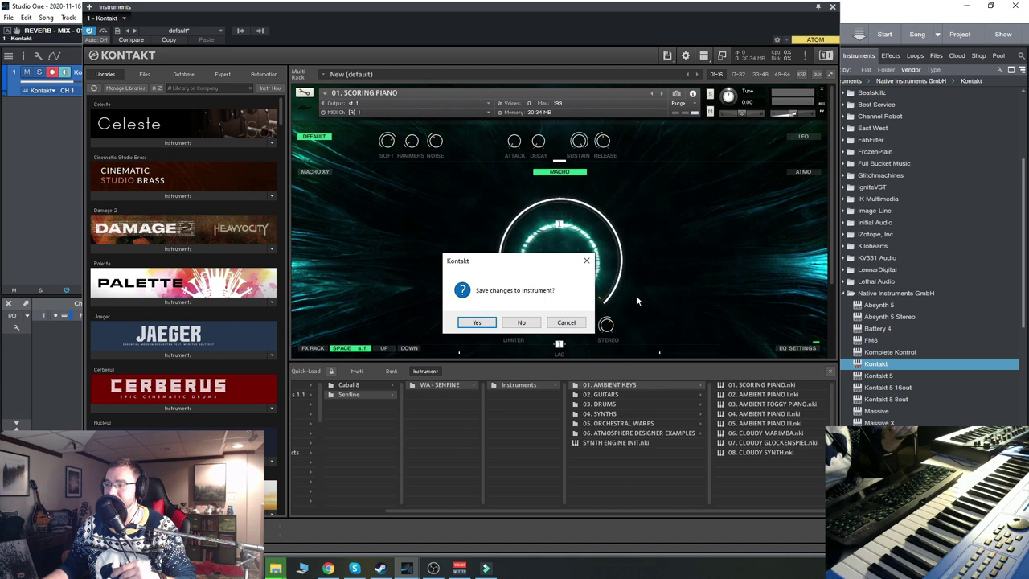
click(521, 322)
double_click(786, 432)
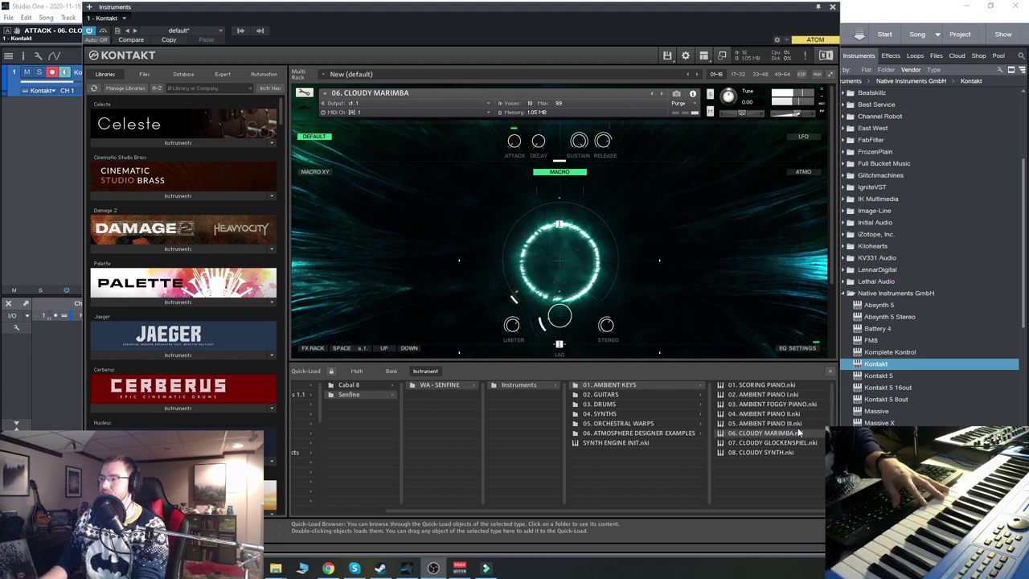
Expand the marimba's panel by hiding the Quick-Load browser, and turn on its Space effects to lower the delay time.
drag(738, 365, 737, 434)
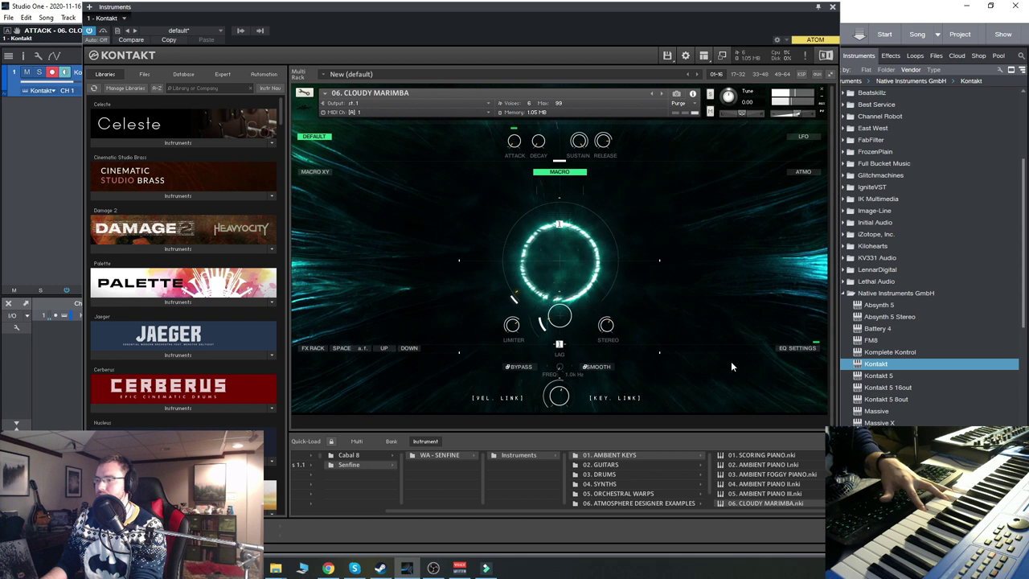
click(823, 440)
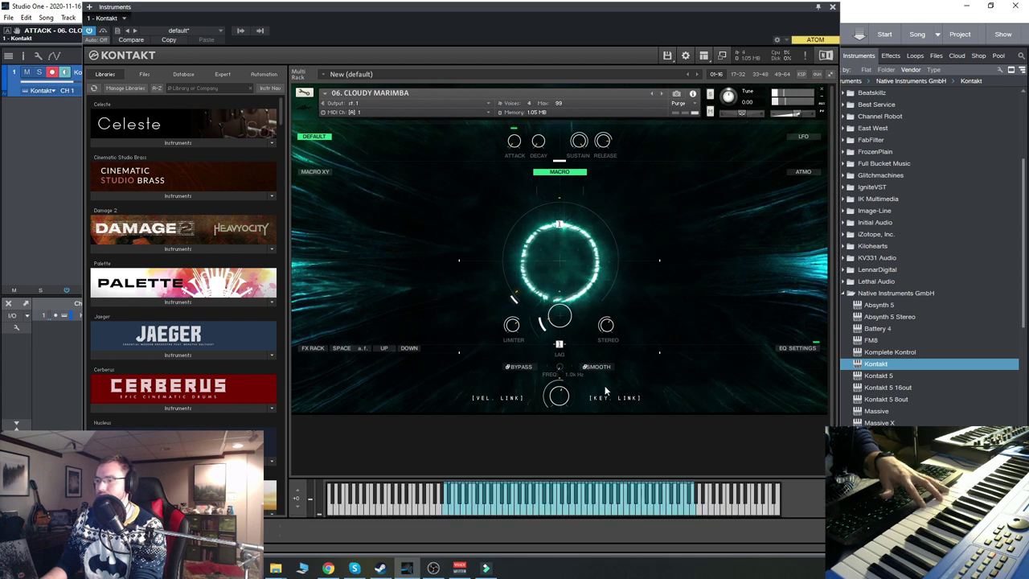
click(341, 347)
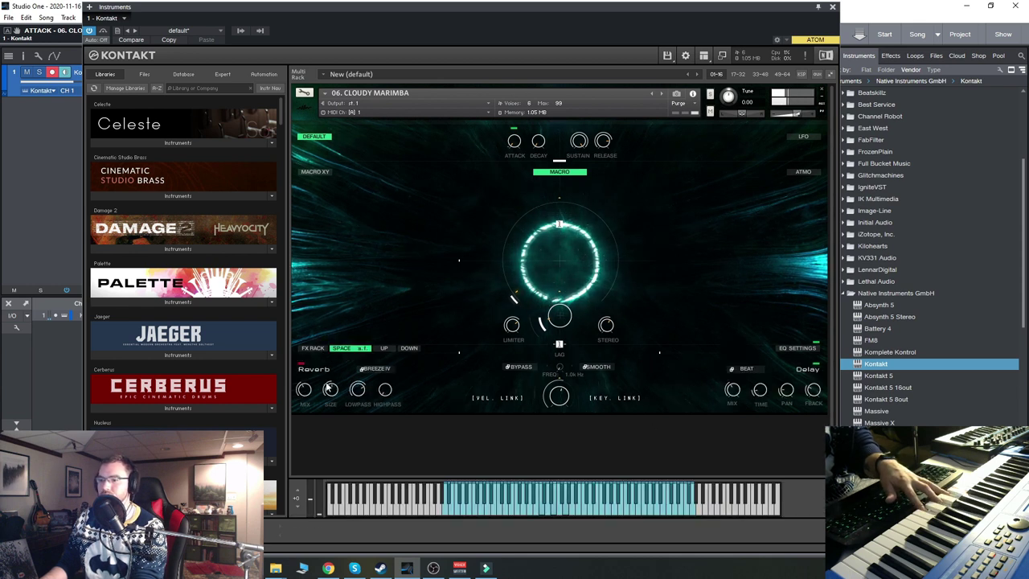
drag(760, 389, 764, 414)
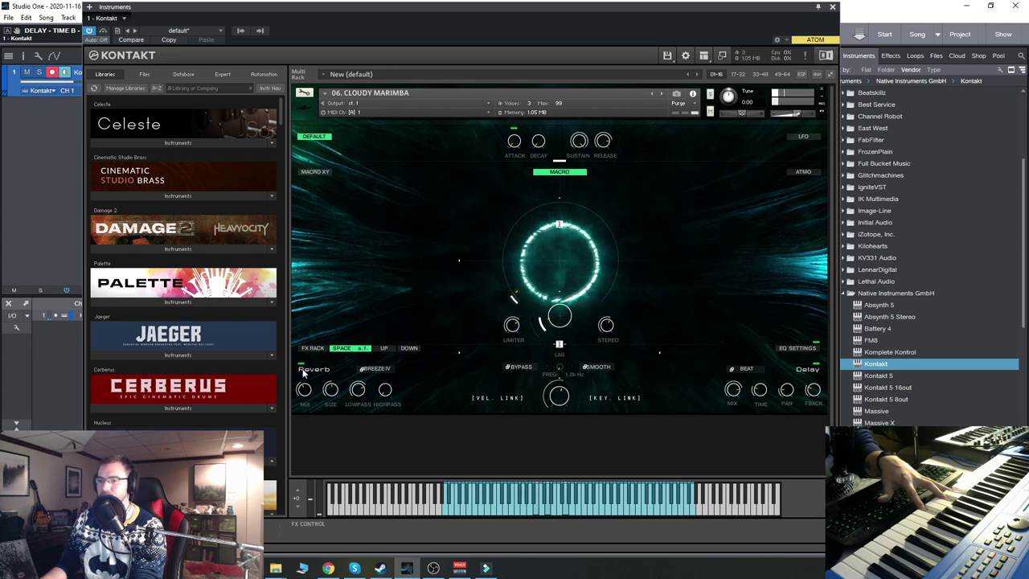
Step through 07. CLOUDY GLOCKENSPIEL and 08. CLOUDY SYNTH, and move on to 01. AMBIENT GUITAR I - DT in the plucked guitars.
click(662, 93)
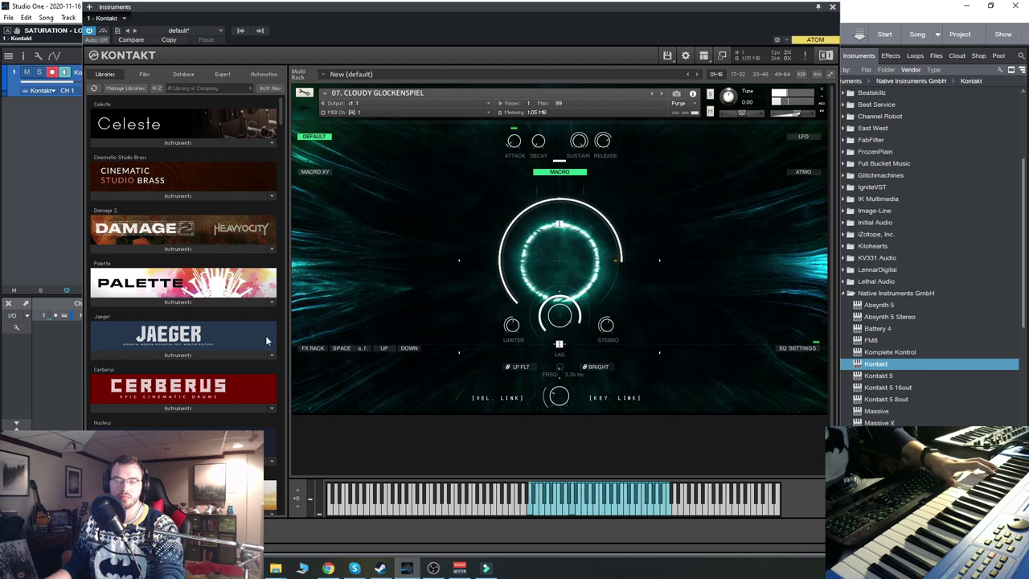
click(662, 93)
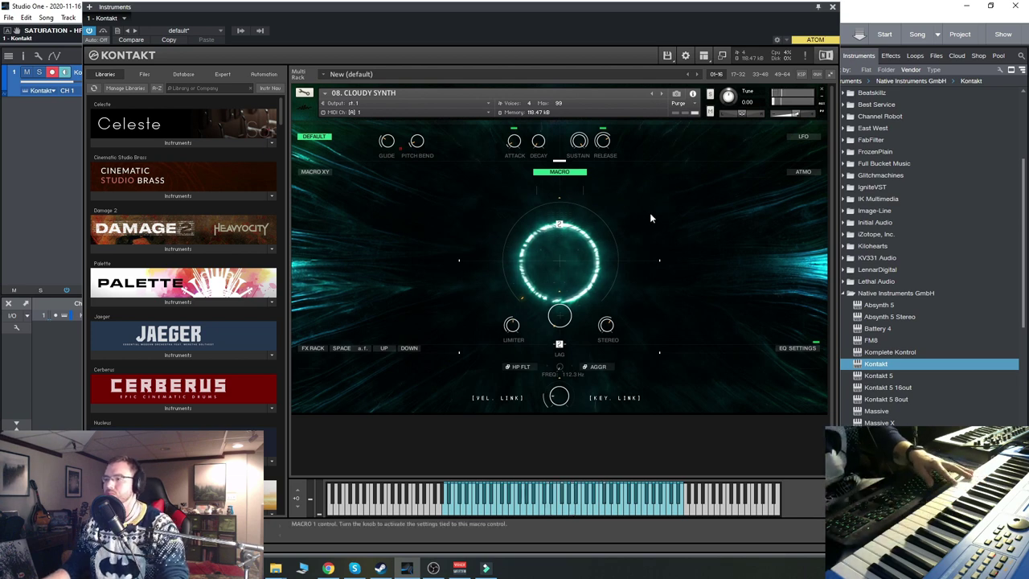
click(660, 93)
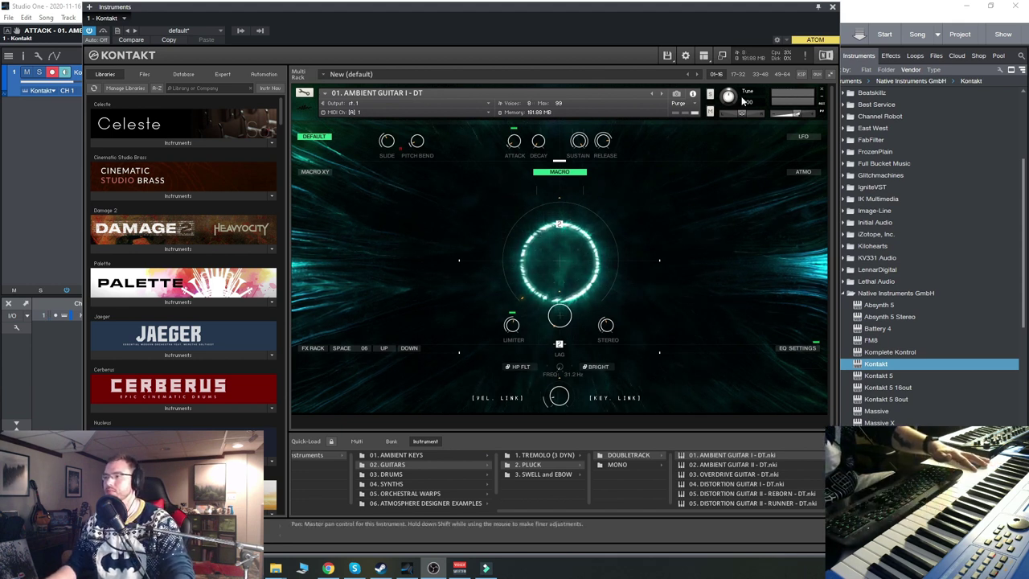
Advance through the doubletracked pluck guitars, loading 02. AMBIENT GUITAR II, 03. OVERDRIVE GUITAR and 10. TELECASTER PLUCK GUITAR.
click(593, 320)
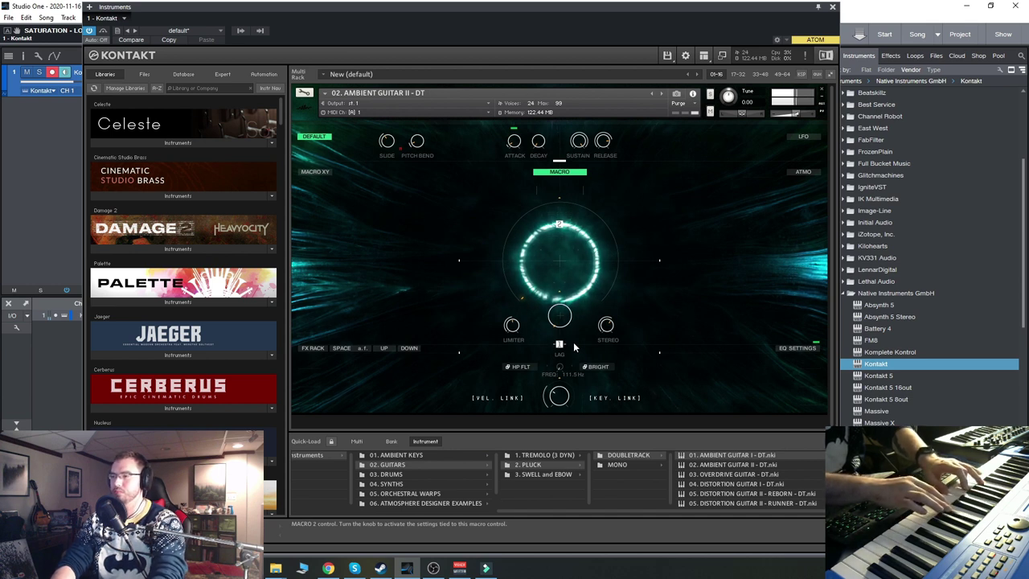
click(663, 94)
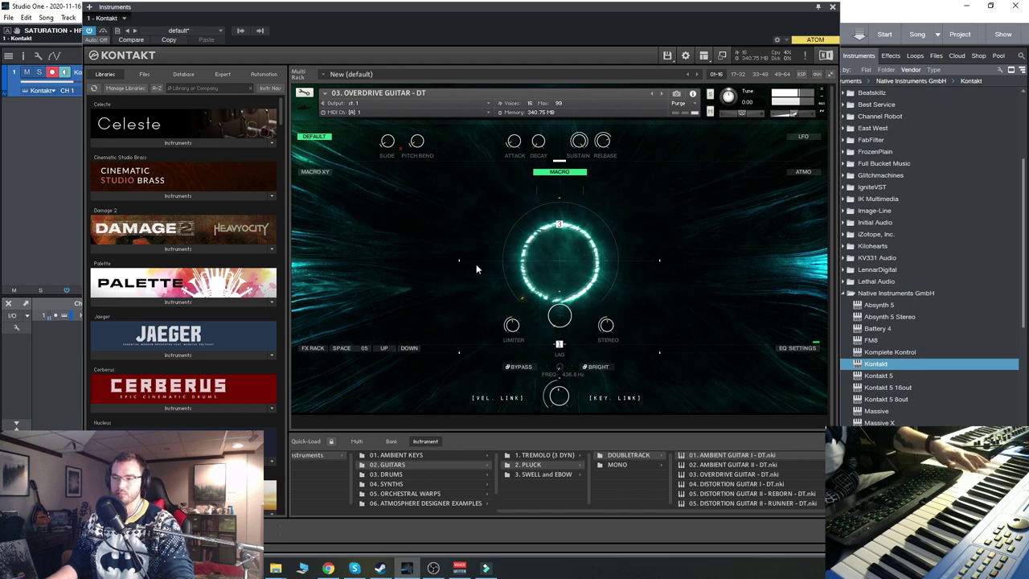
scroll(762, 488, down, 1)
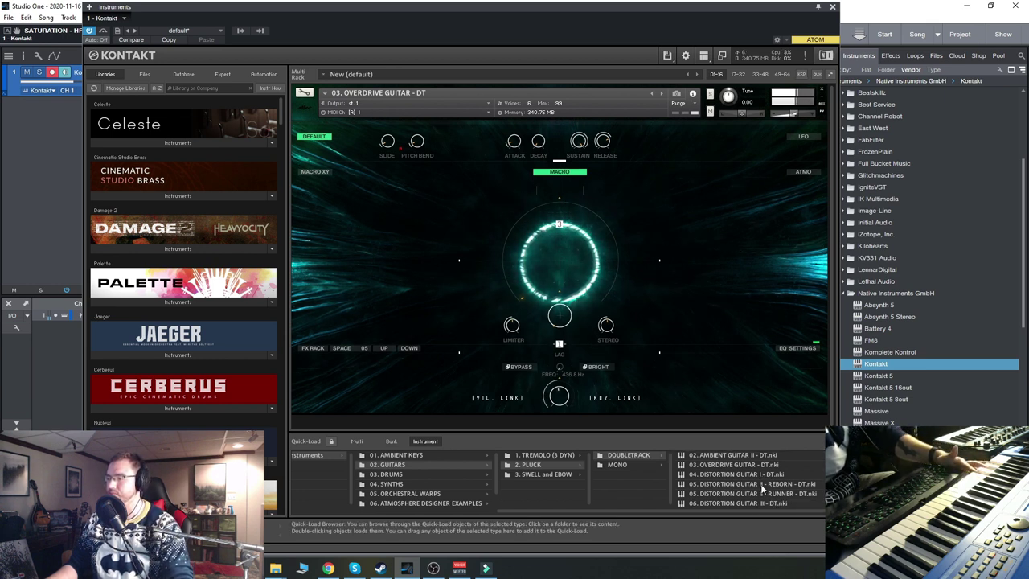
click(661, 94)
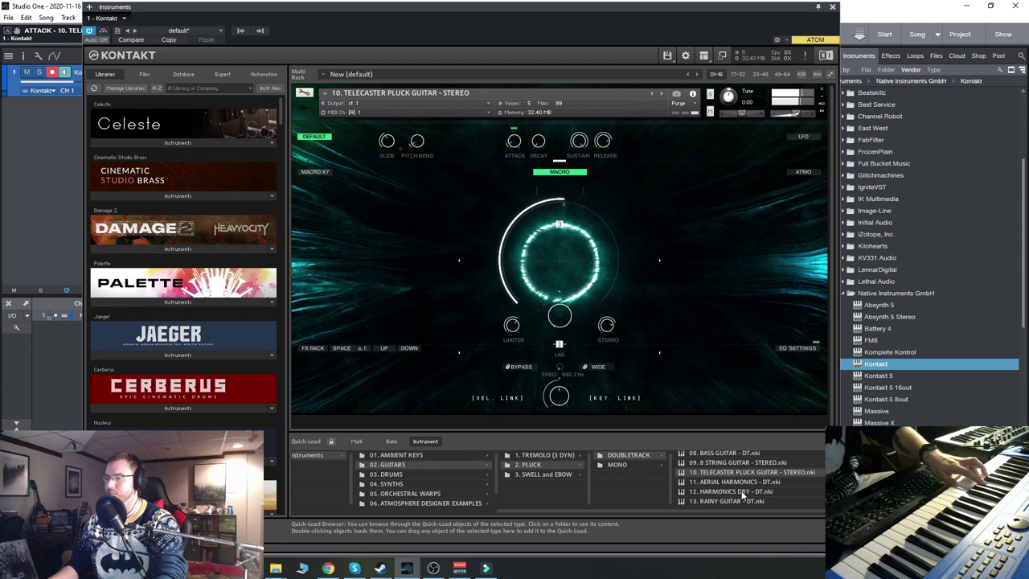
Load 08. BASS GUITAR - DT from the pluck guitars and switch to 01. TELECASTER SWELL in the Swell and Ebow folder.
scroll(772, 492, up, 1)
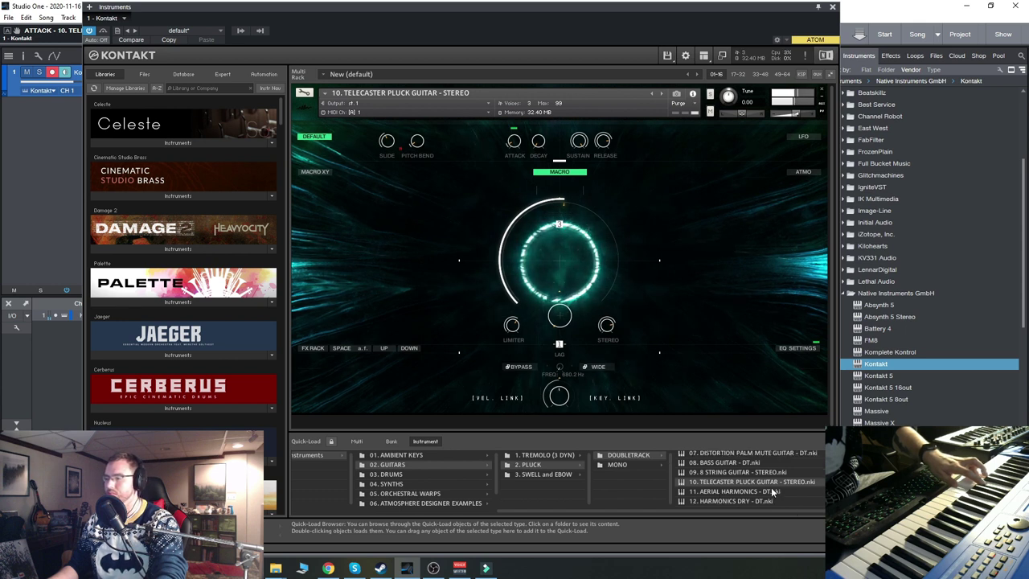
scroll(772, 491, up, 1)
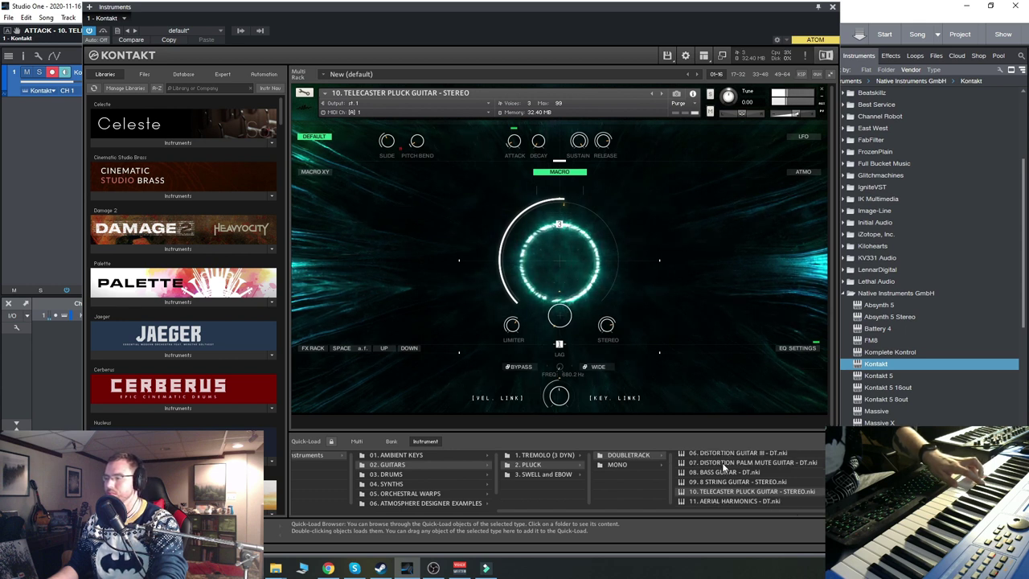
double_click(772, 473)
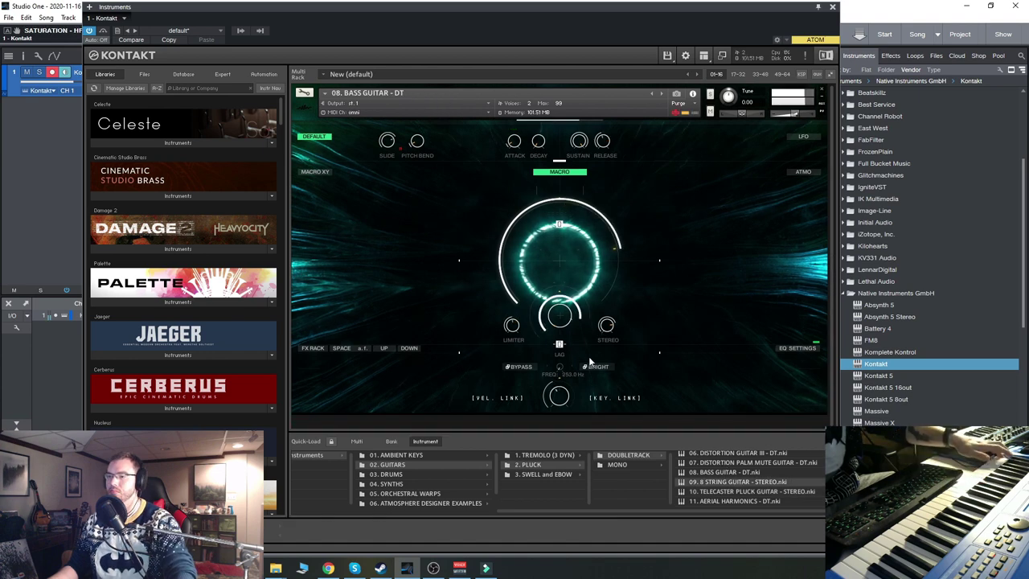
key(F3)
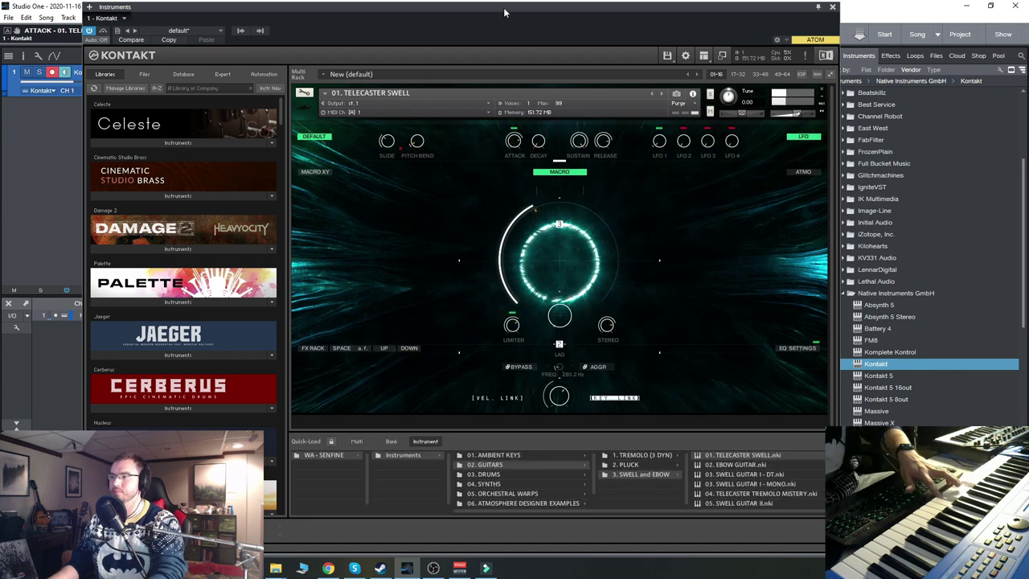
Shift the instrument window slightly aside and replace the Telecaster Swell with 01. DRUMS FULL.
drag(506, 12, 529, 12)
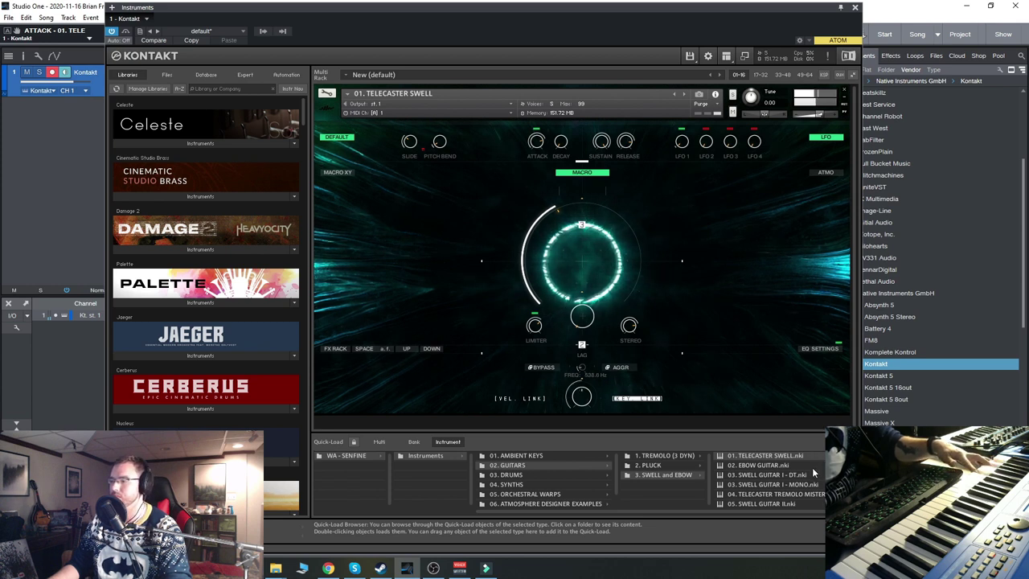
scroll(814, 468, down, 1)
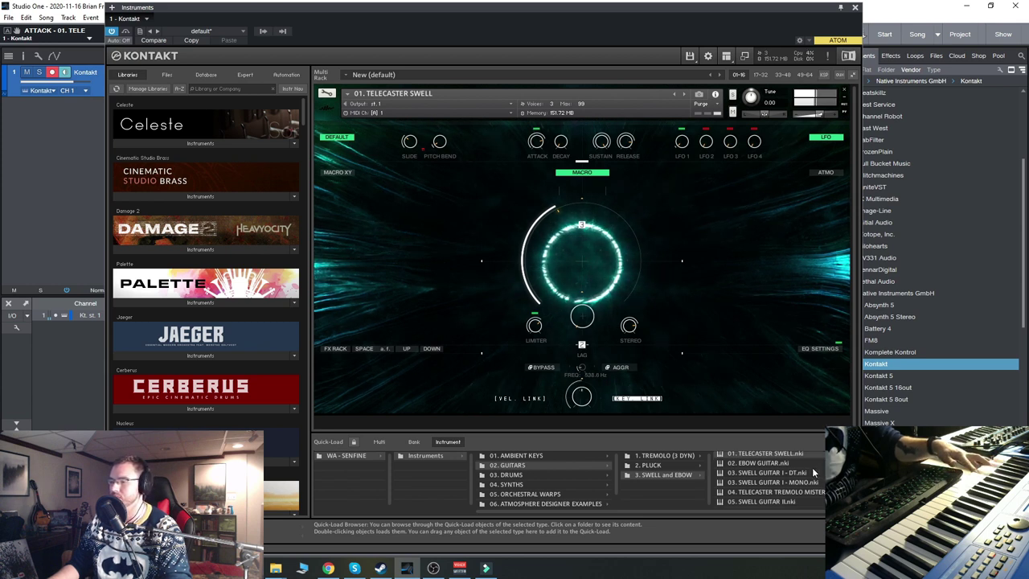
click(846, 94)
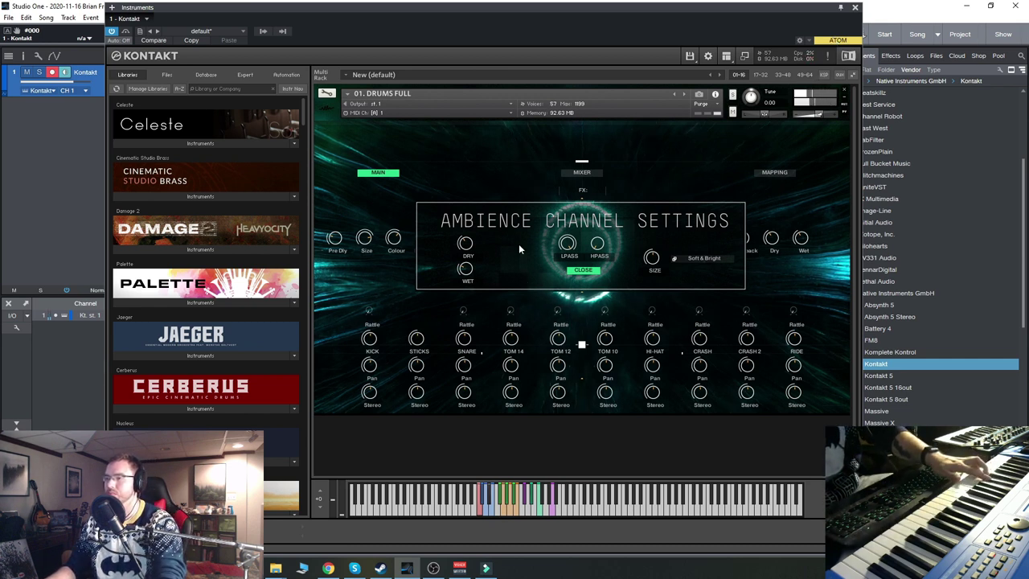
Try the Dry Room, Small Room, Breath Away and Soft & Bright ambience types on the drum kit's ambience channel.
click(704, 258)
click(695, 286)
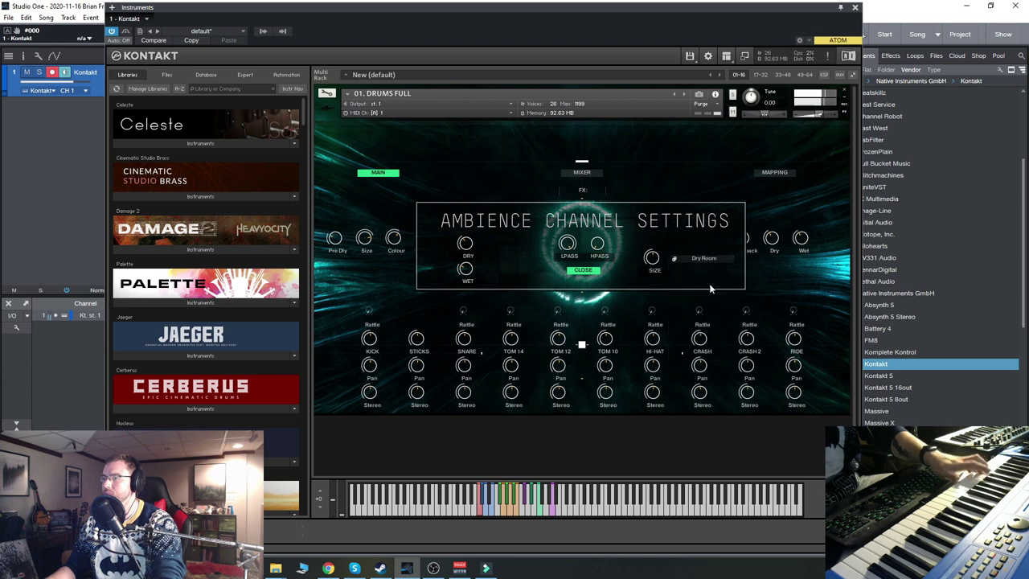
click(705, 258)
click(696, 315)
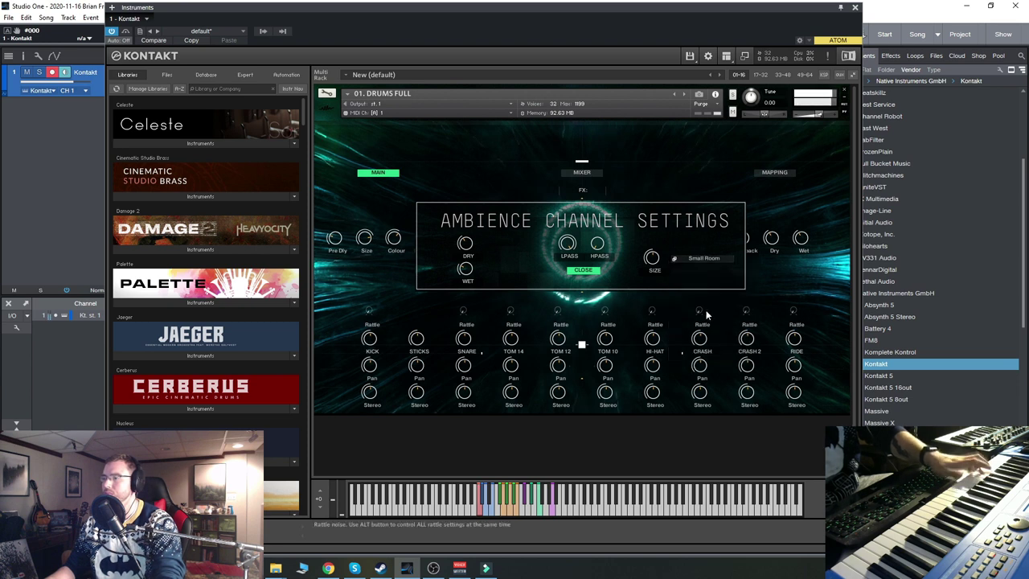
click(711, 259)
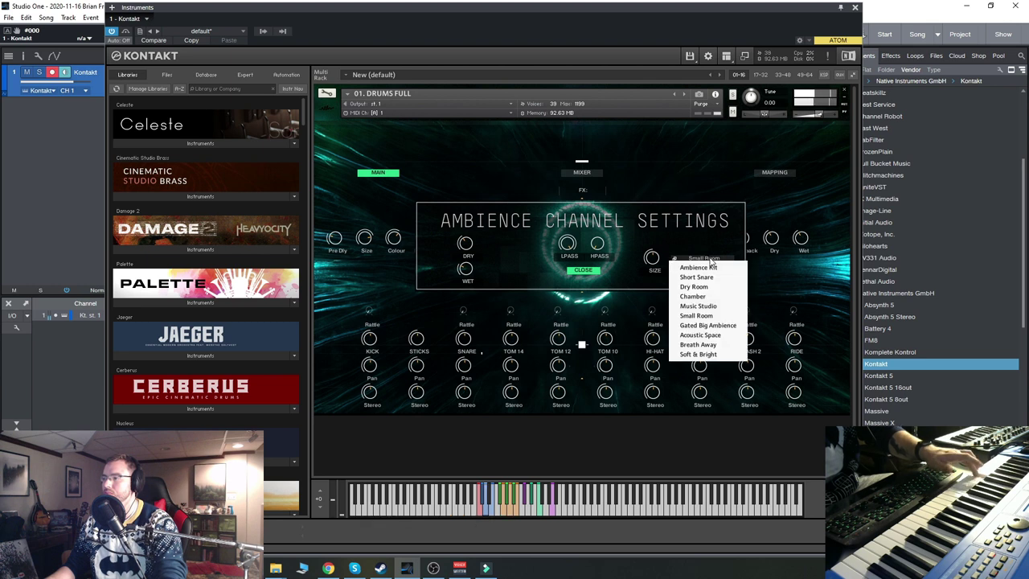
click(698, 344)
click(709, 261)
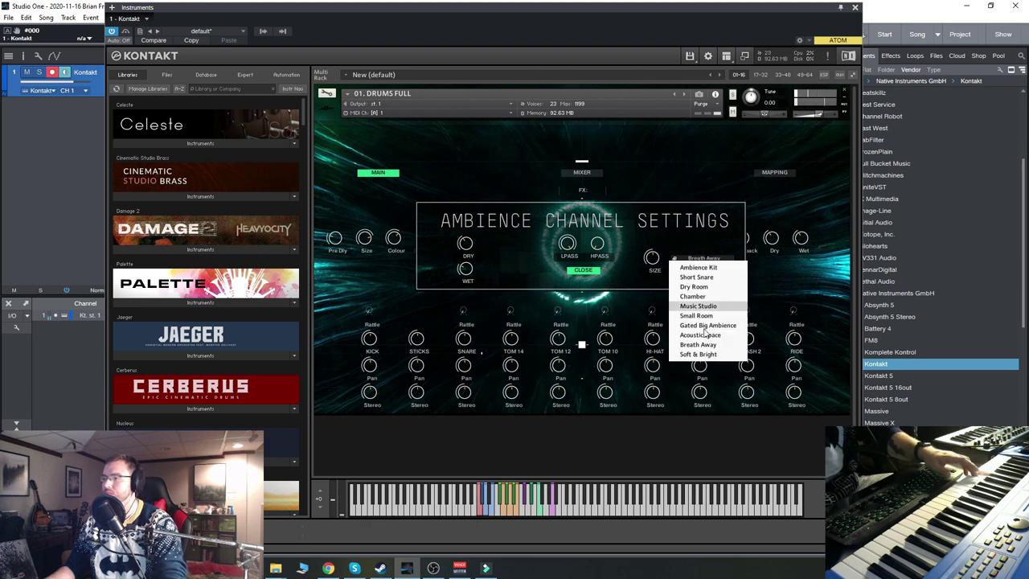
click(708, 354)
Set the drum kit's ambience type to Acoustic Space and increase the ambience size.
click(709, 258)
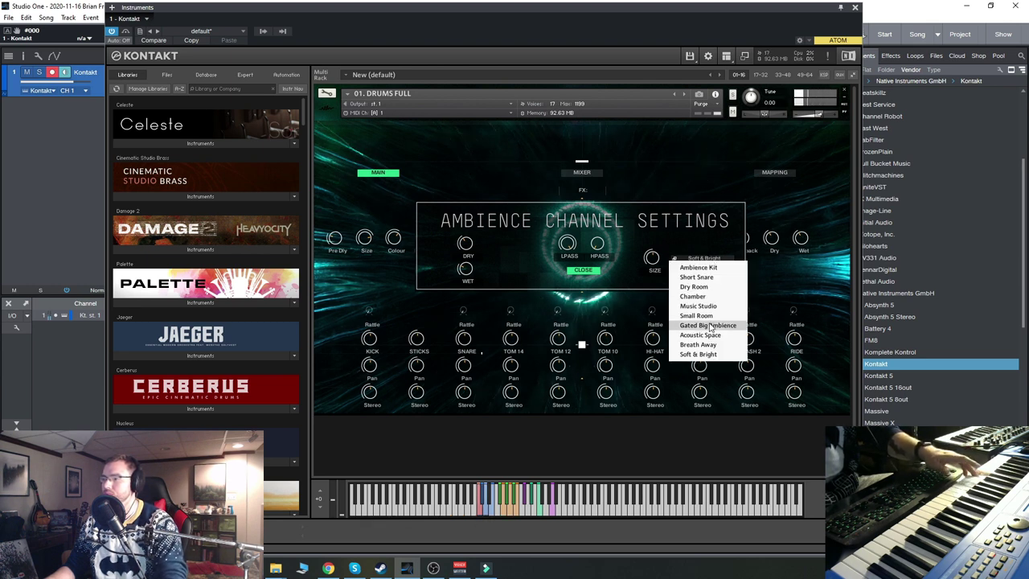
click(709, 333)
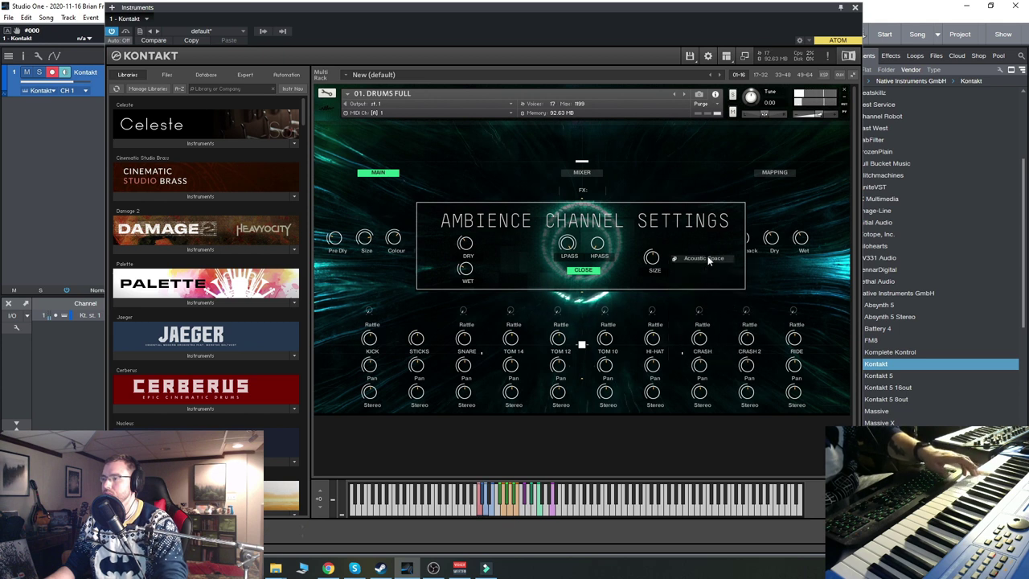
drag(656, 266, 657, 223)
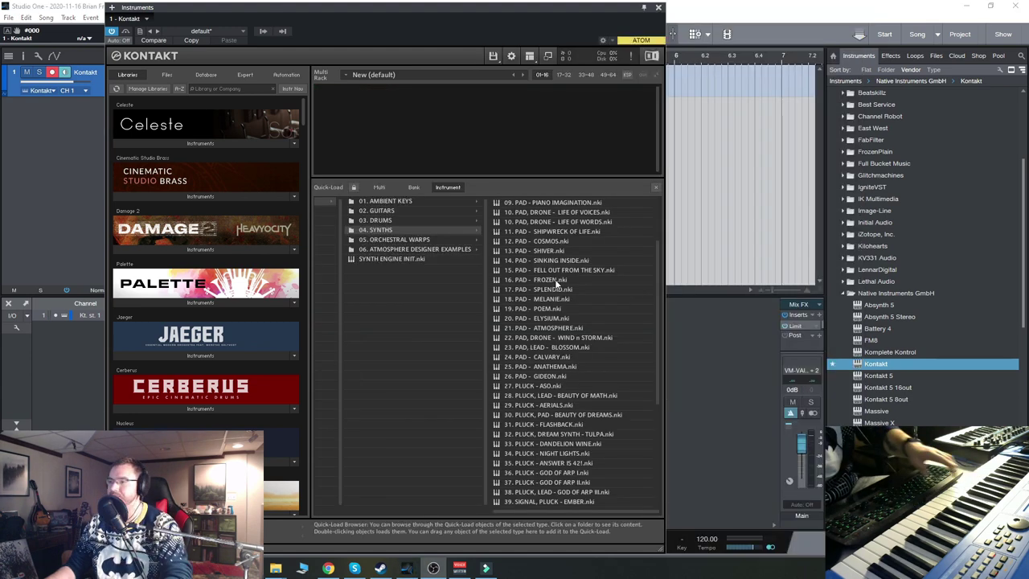
Load 03. PAD, DRONE - PLEIADES from the synths folder and enlarge the rack area to show its full panel.
scroll(534, 235, up, 3)
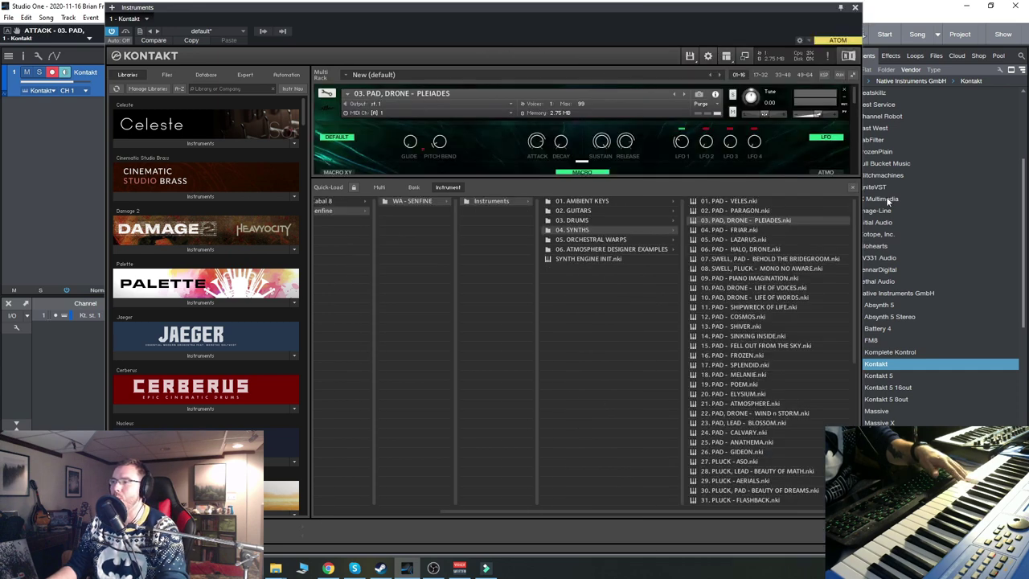
drag(834, 178, 753, 399)
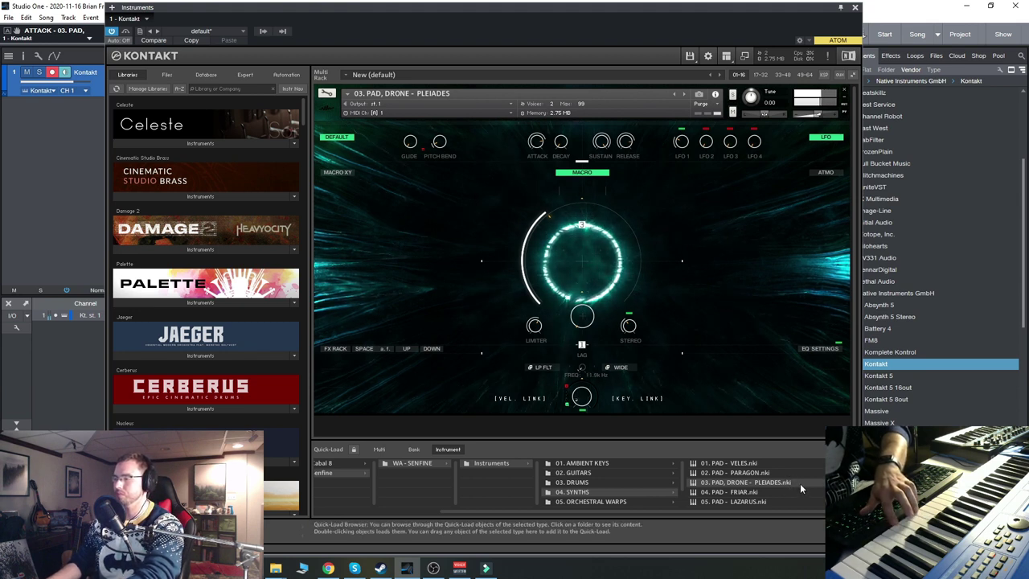
Load the synth patch 06. PAD - HALO, DRONE and advance to 07. SWELL, PAD - BEHOLD THE BRIDEGROOM.
scroll(800, 483, down, 3)
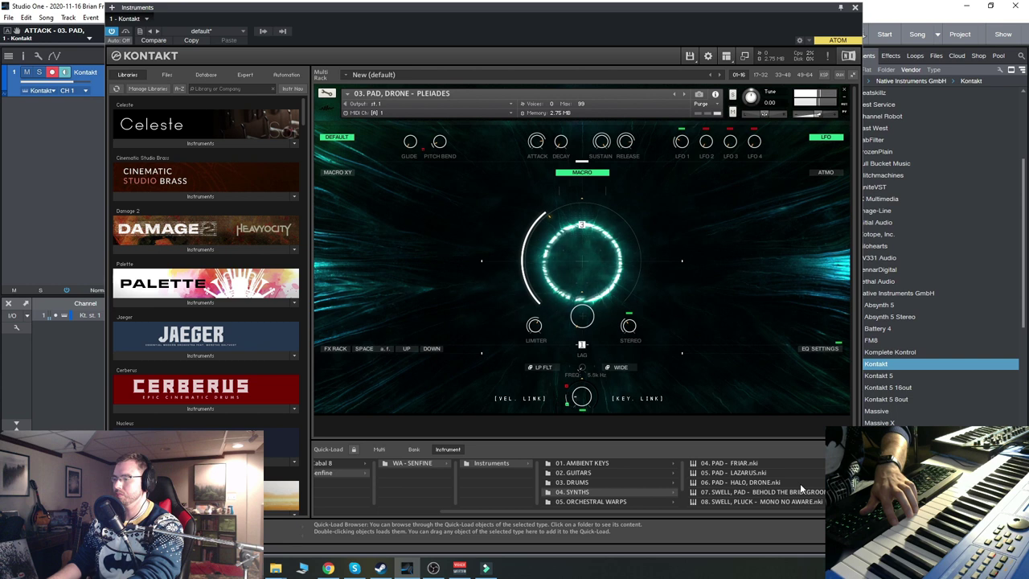
scroll(800, 484, down, 1)
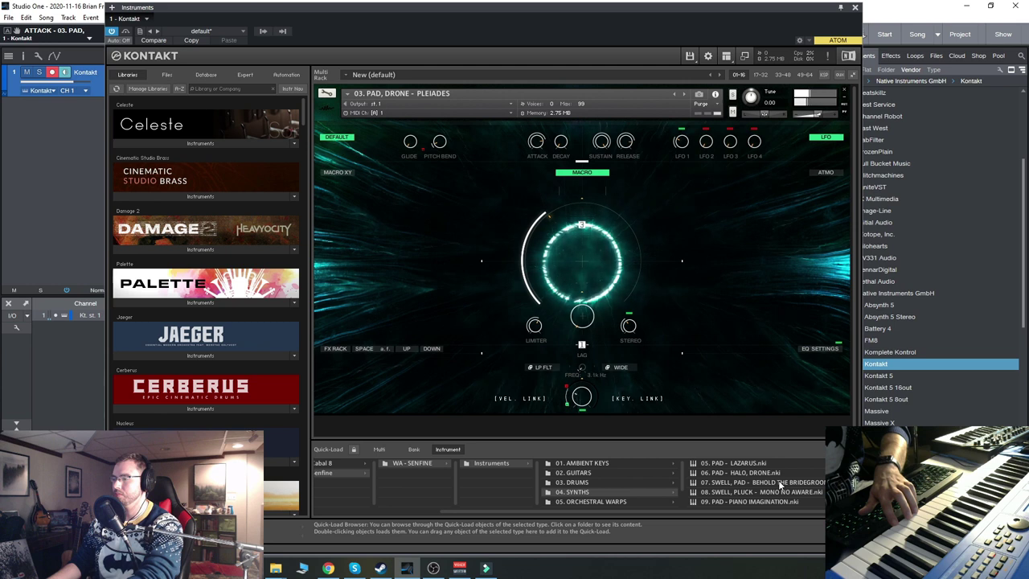
double_click(772, 472)
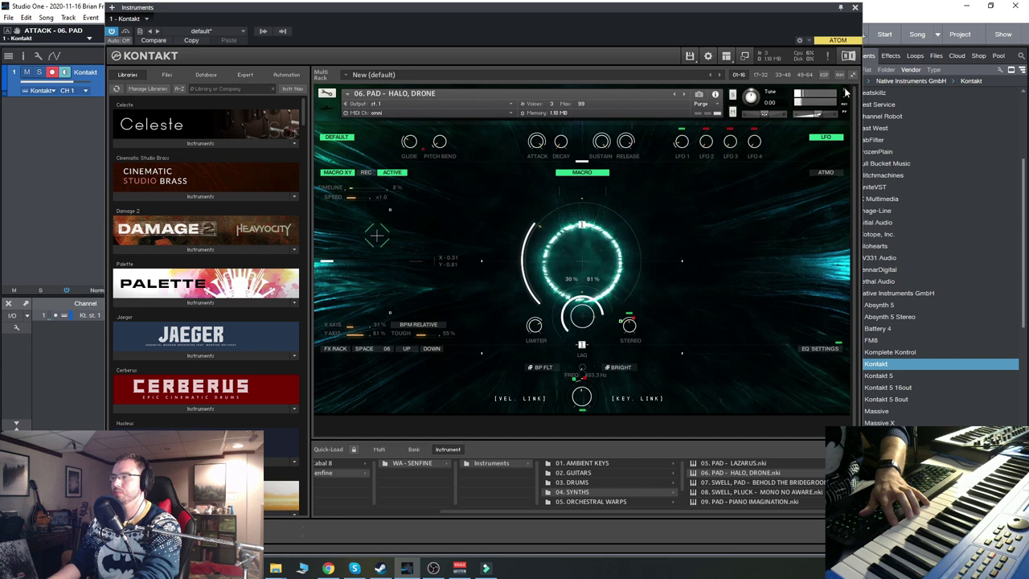
click(684, 93)
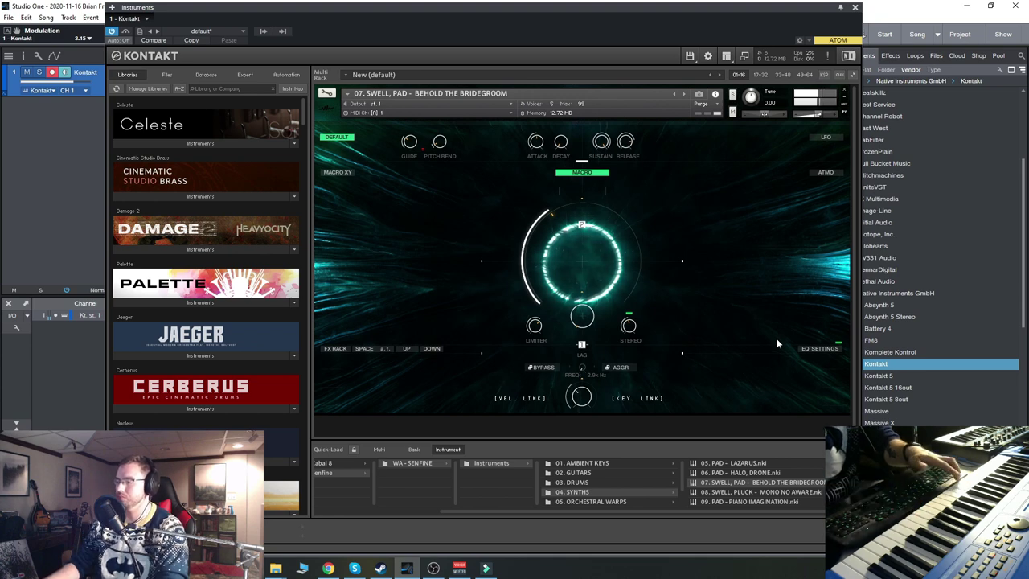
Remove the Behold the Bridegroom pad from the rack and load 43. DREAM SYNTH IV - ARCADIA from the synths folder.
scroll(766, 491, down, 2)
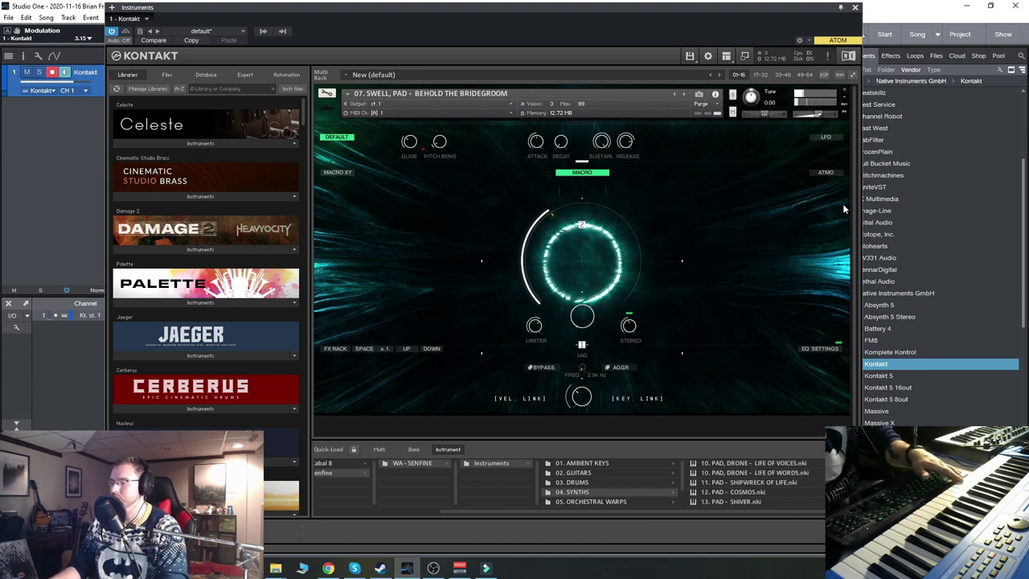
click(844, 93)
double_click(741, 489)
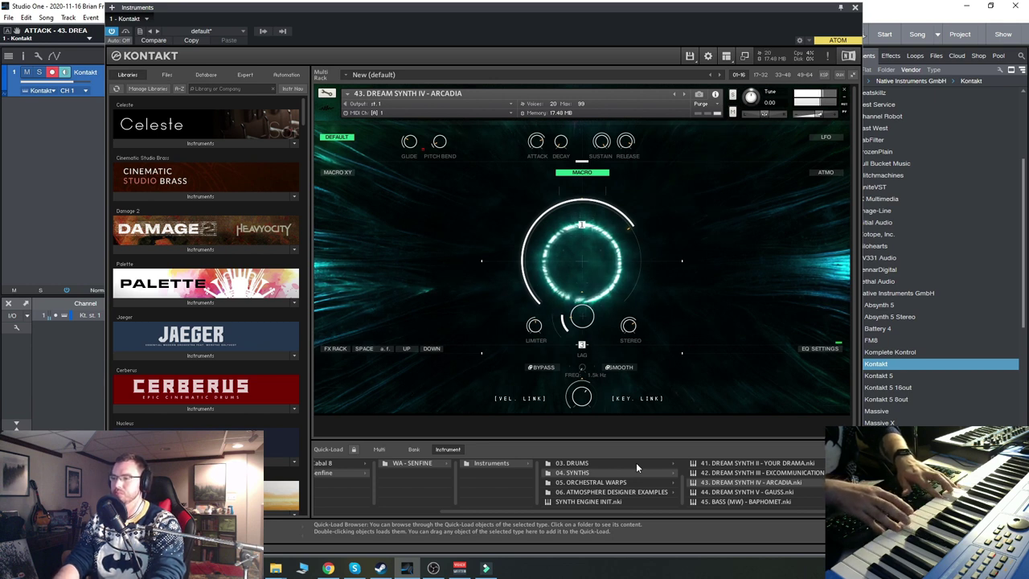
Load 46. BASS - HYBRID and 56. LEAD - MYTH in turn, and open the lead's Space reverb and delay controls.
double_click(684, 94)
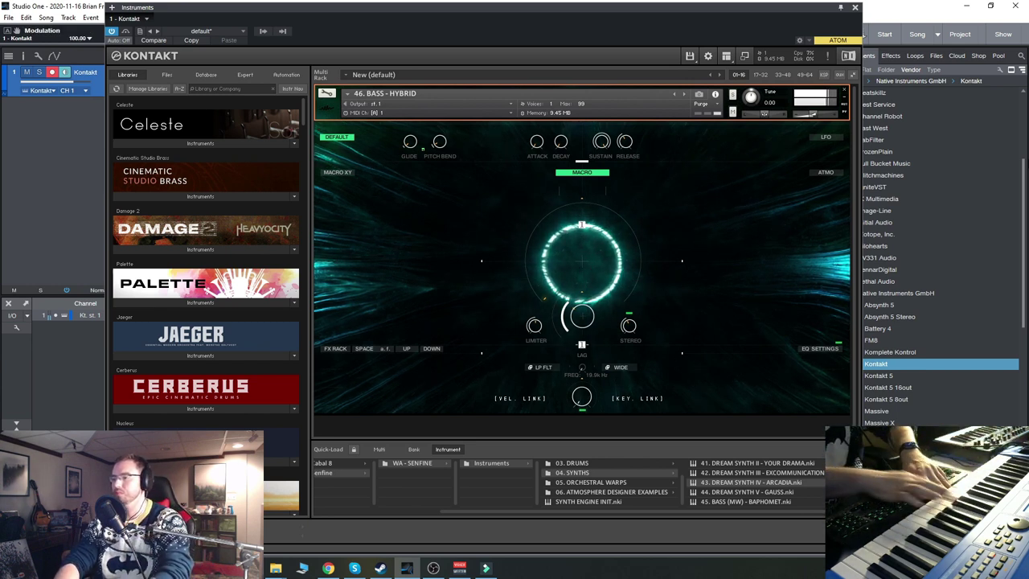
scroll(775, 495, down, 2)
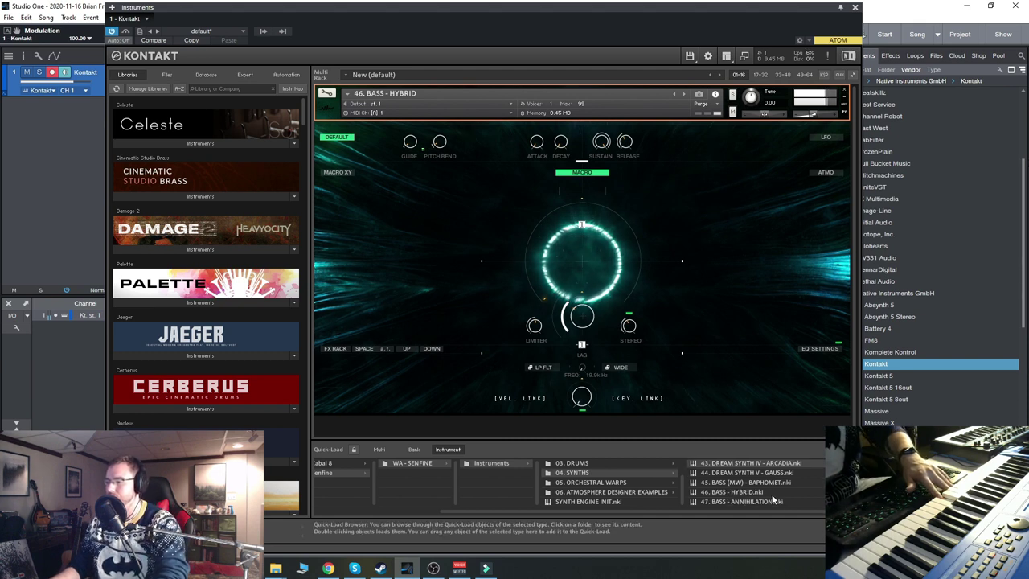
scroll(776, 494, down, 1)
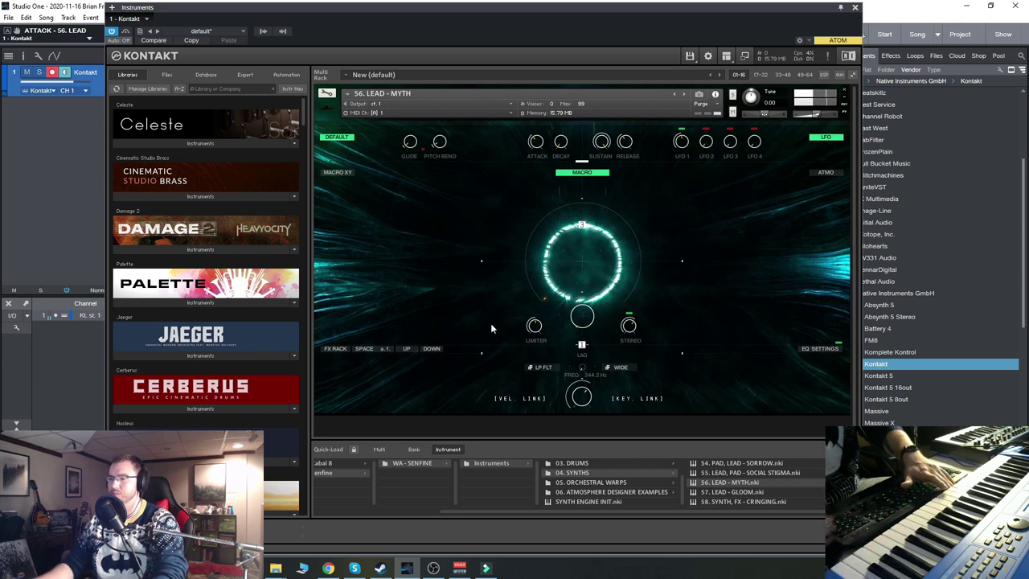
click(382, 347)
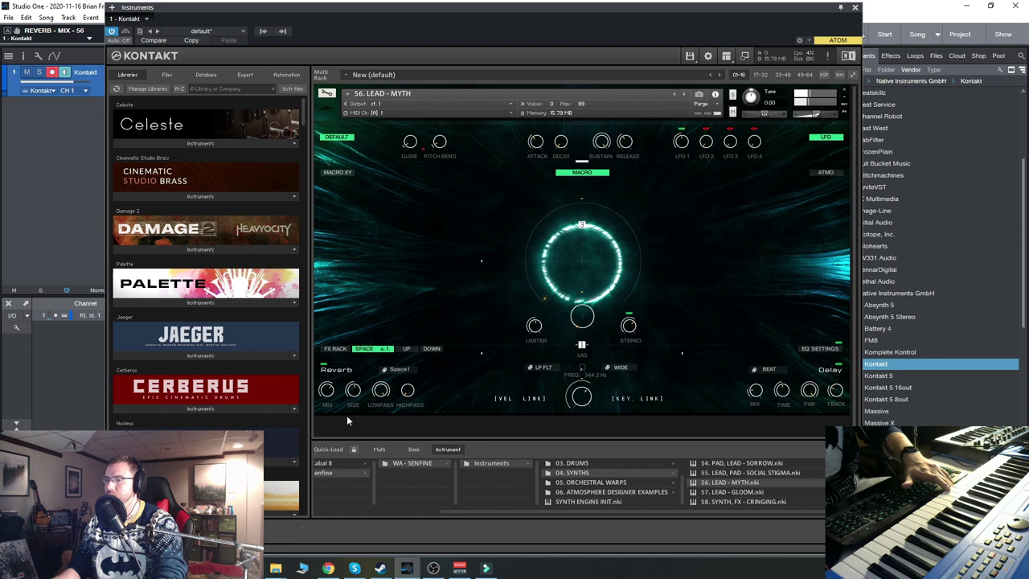
Replace the Myth lead with the orchestral warp 01. VIOLA (MW) and advance through 02. VIOLINS (MW) to 03. CLARINET (MW).
click(845, 95)
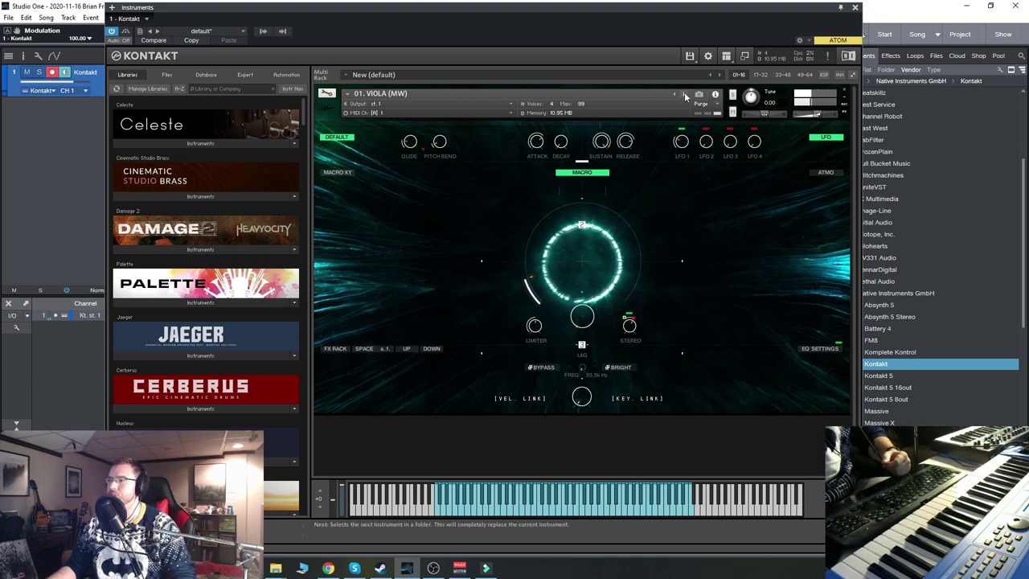
scroll(618, 214, down, 3)
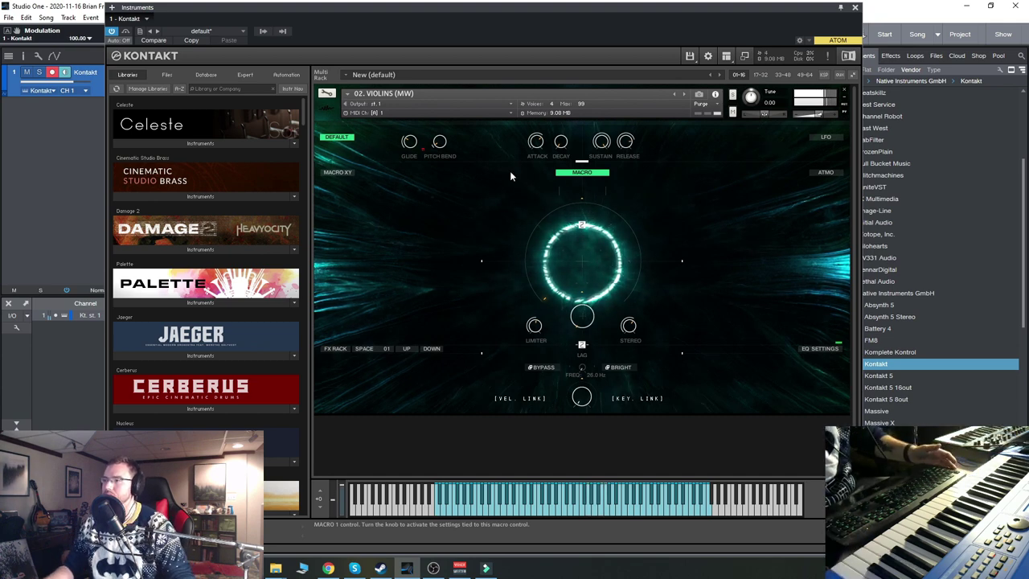
click(685, 95)
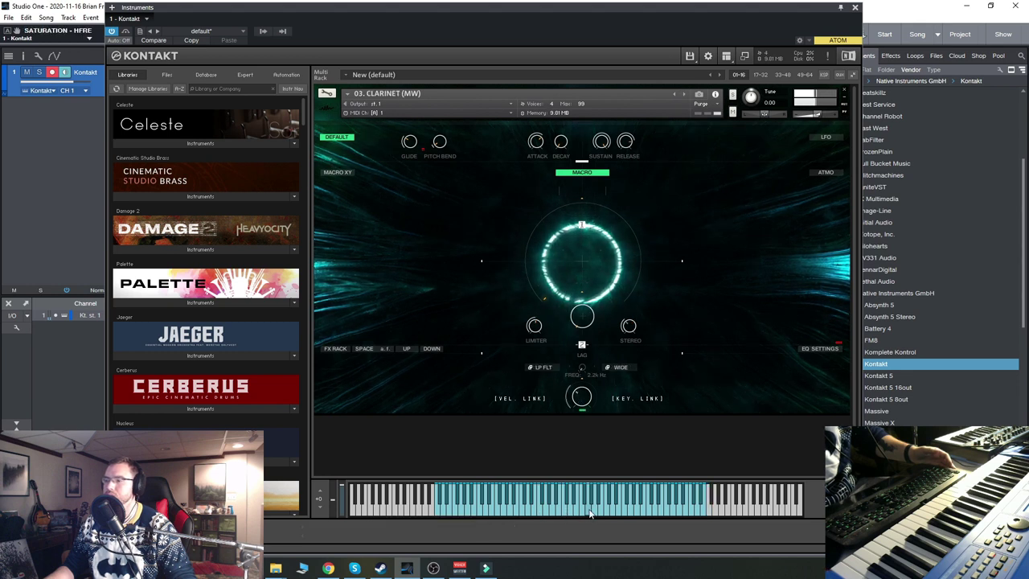
Advance to the 04. HORN (MW) patch and play test notes on the virtual keyboard.
click(682, 93)
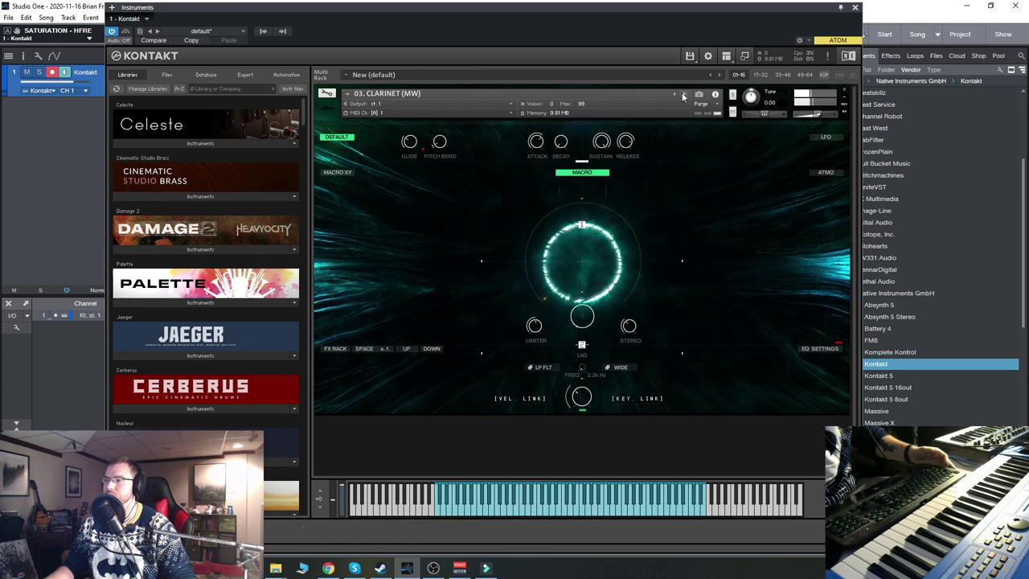
click(590, 509)
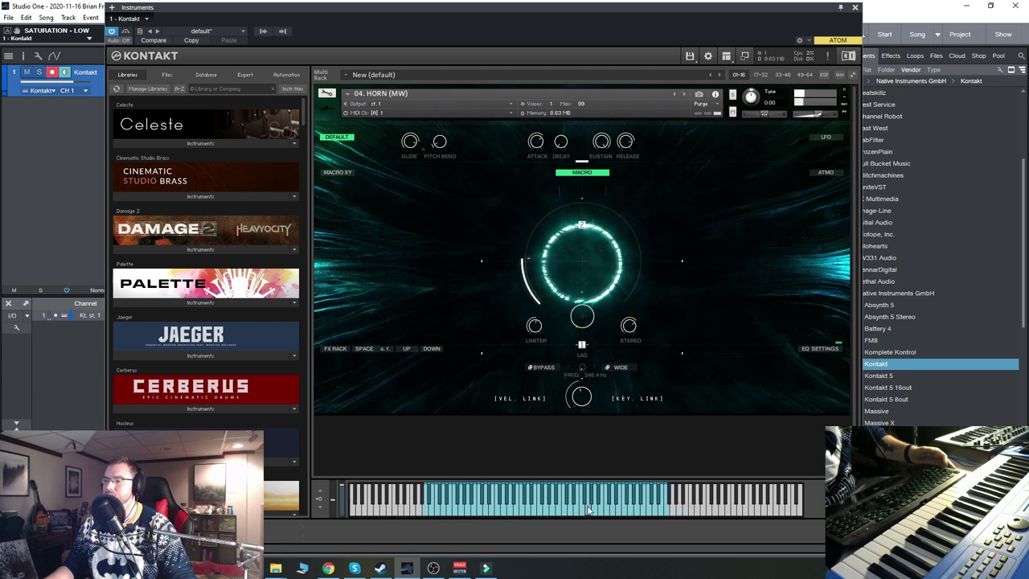
click(515, 512)
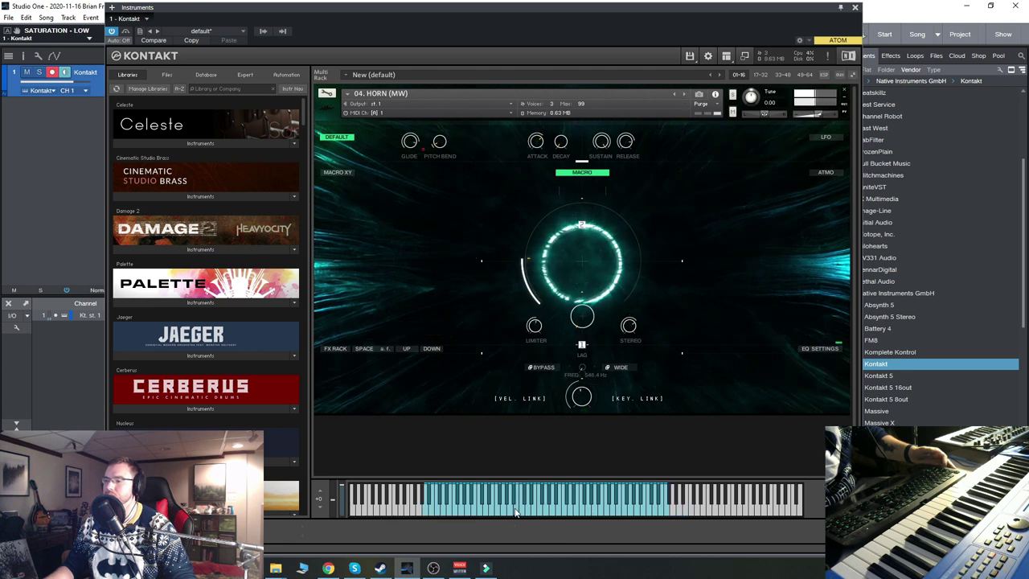
Replace the horn with 01. PIANO ATMOSPHERE DESIGNER I from the atmosphere designer examples and swap the quick-load browser for the virtual keyboard.
click(846, 93)
double_click(706, 463)
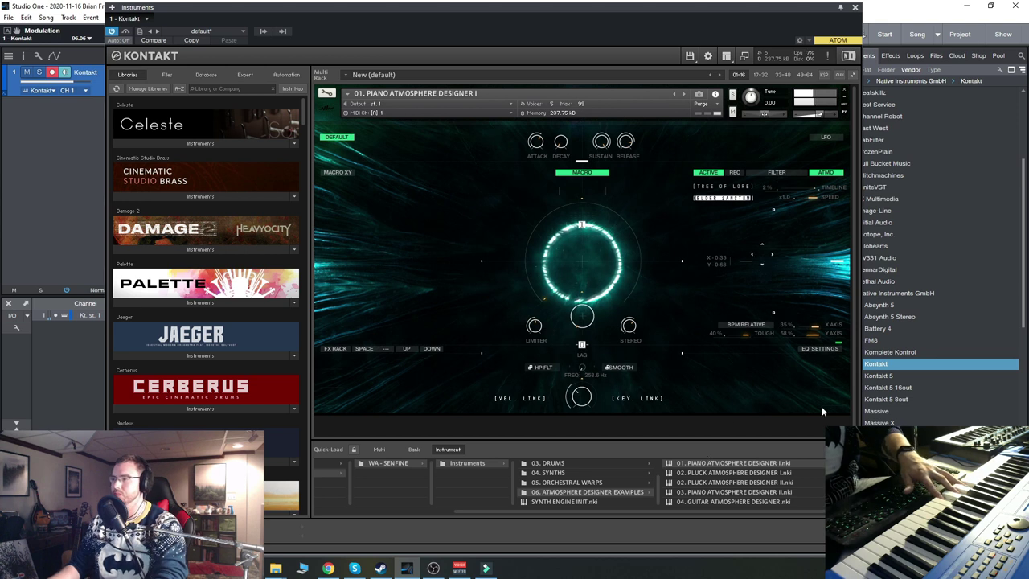
click(726, 55)
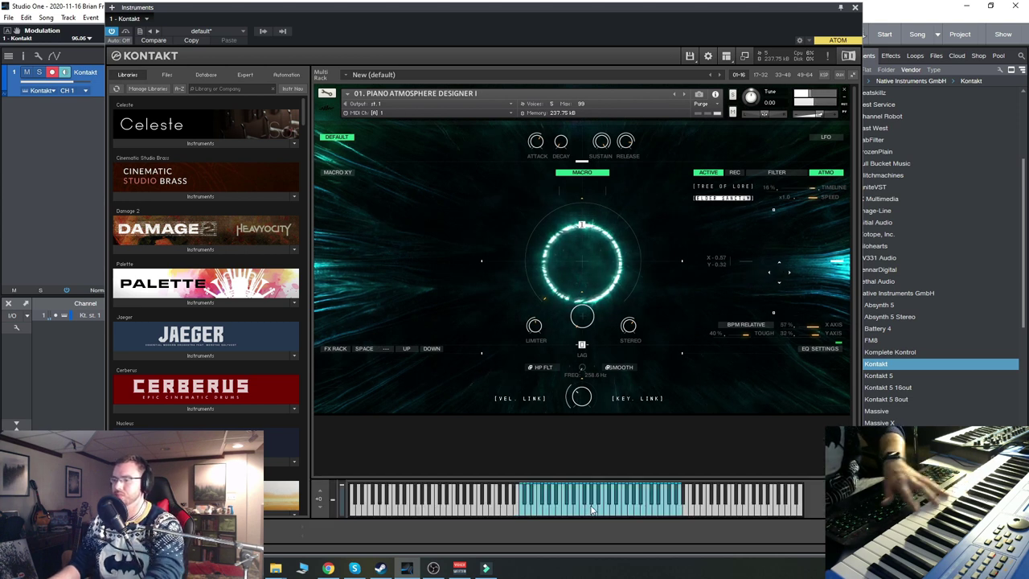